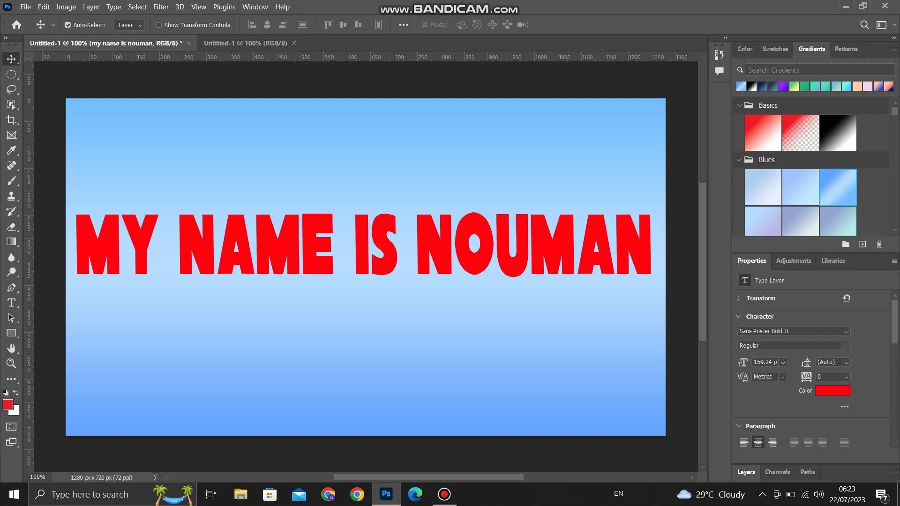
- Add a Stroke layer style to the red text layer and move the Layer Style dialog off the canvas text
{"action": "left_click", "coordinate": [745, 472]}
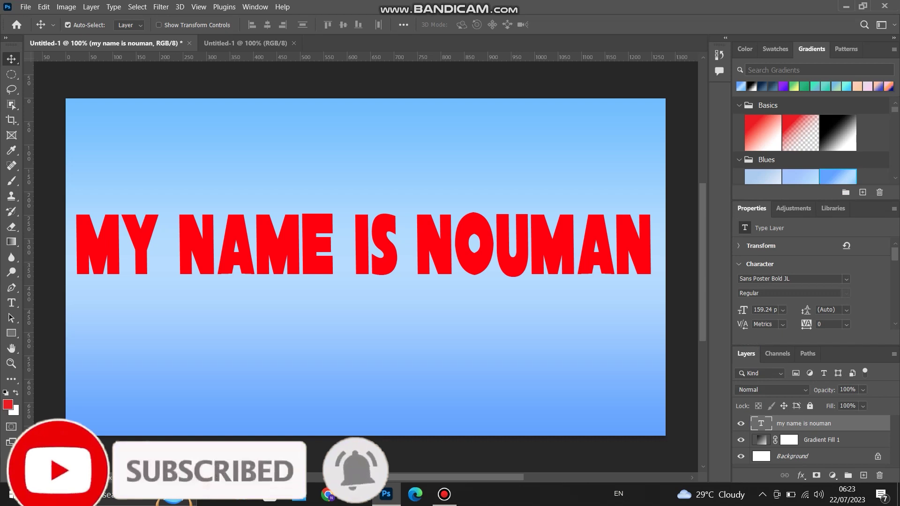
{"action": "left_click", "coordinate": [821, 440]}
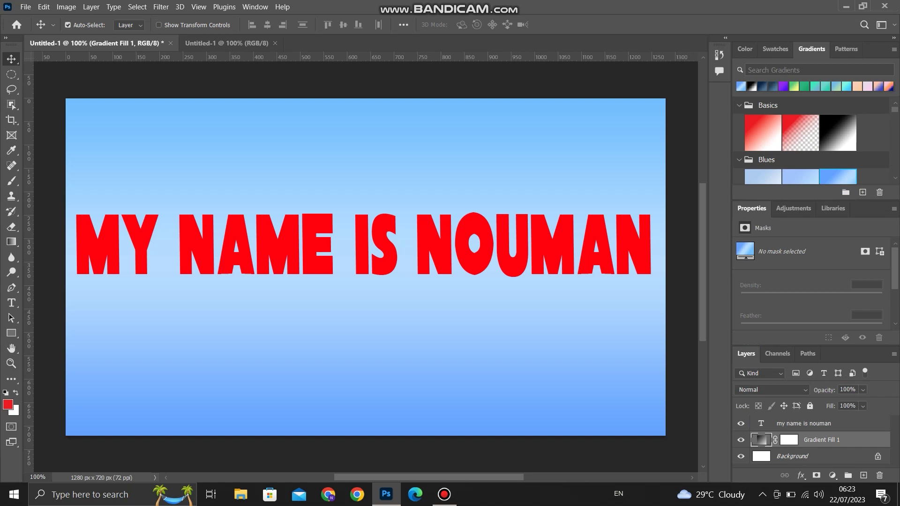
{"action": "double_click", "coordinate": [790, 423]}
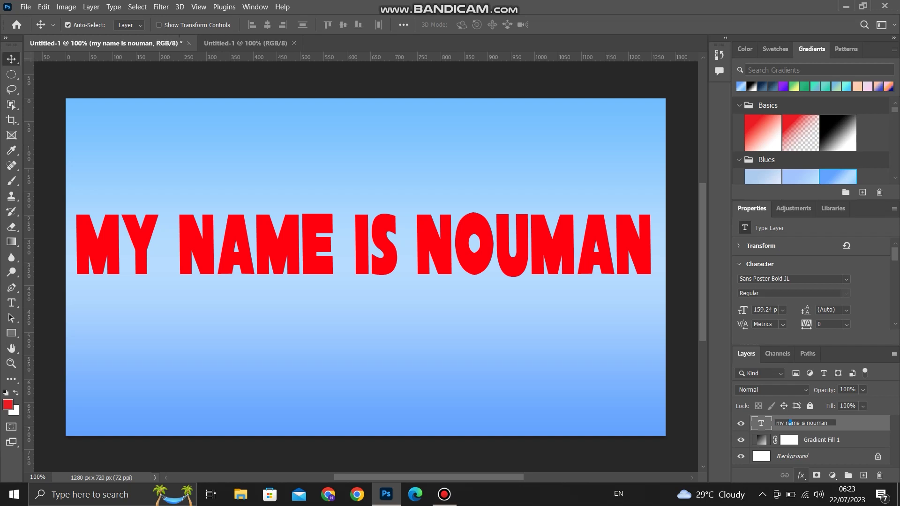
{"action": "left_click", "coordinate": [801, 475]}
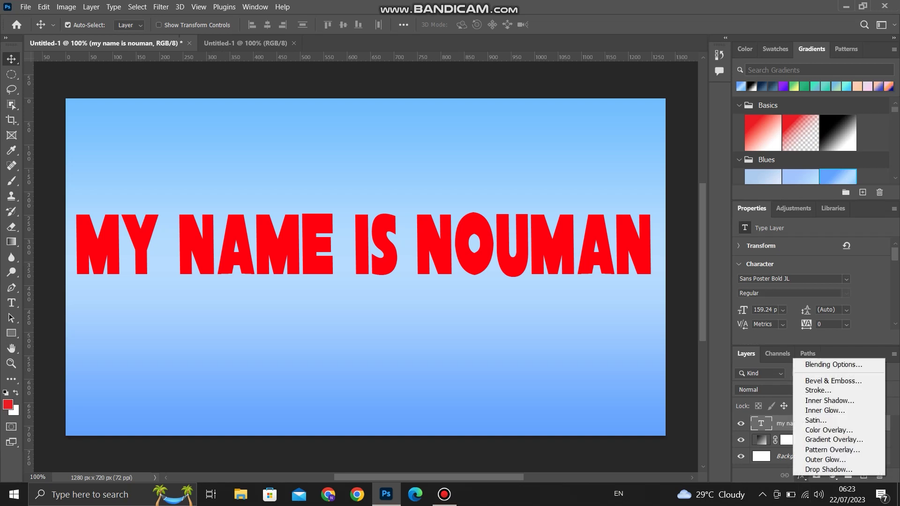
{"action": "left_click", "coordinate": [818, 391]}
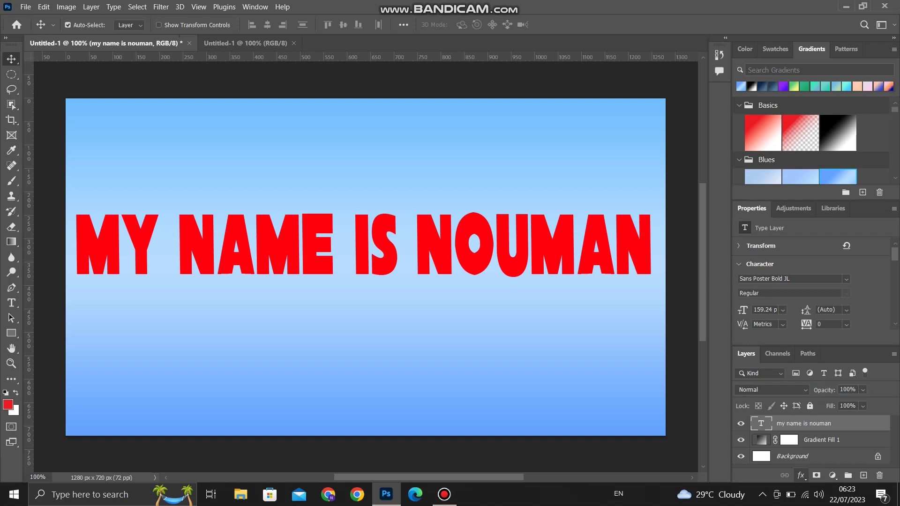
{"action": "left_click_drag", "start_coordinate": [361, 9], "coordinate": [643, 174]}
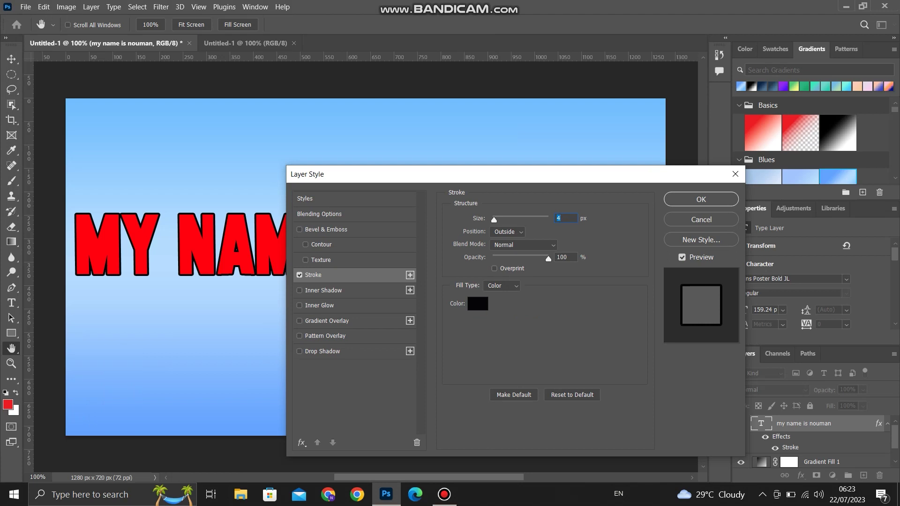
- Show the Natural group of preset styles and move the Layer Style dialog aside to uncover more of the text
{"action": "left_click", "coordinate": [307, 198]}
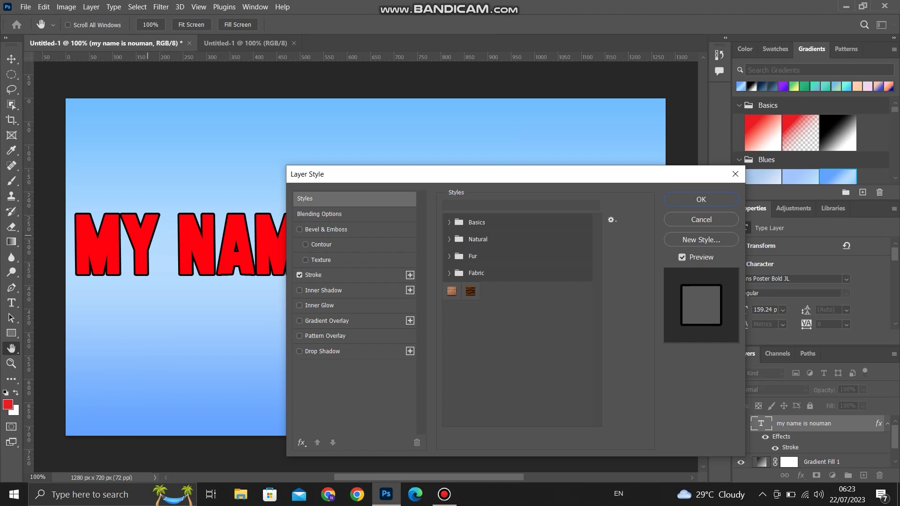
{"action": "left_click", "coordinate": [449, 239]}
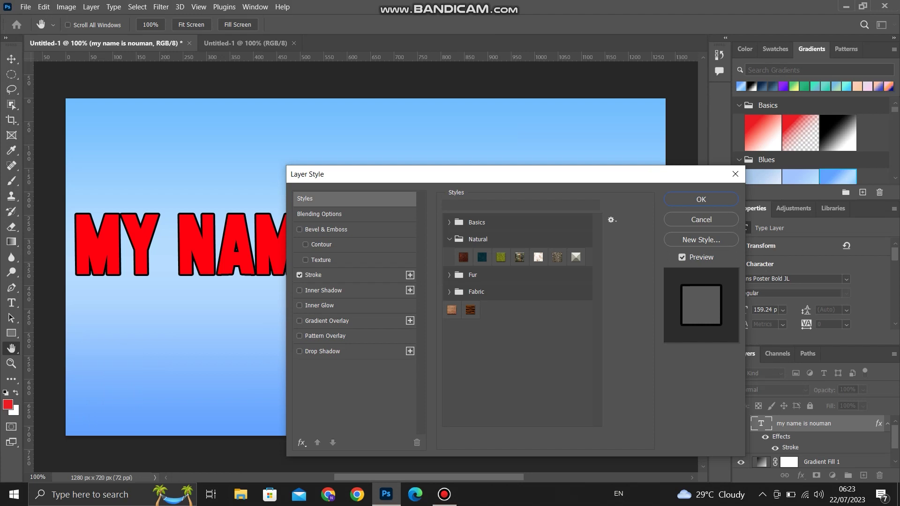
{"action": "left_click_drag", "start_coordinate": [528, 168], "coordinate": [644, 160]}
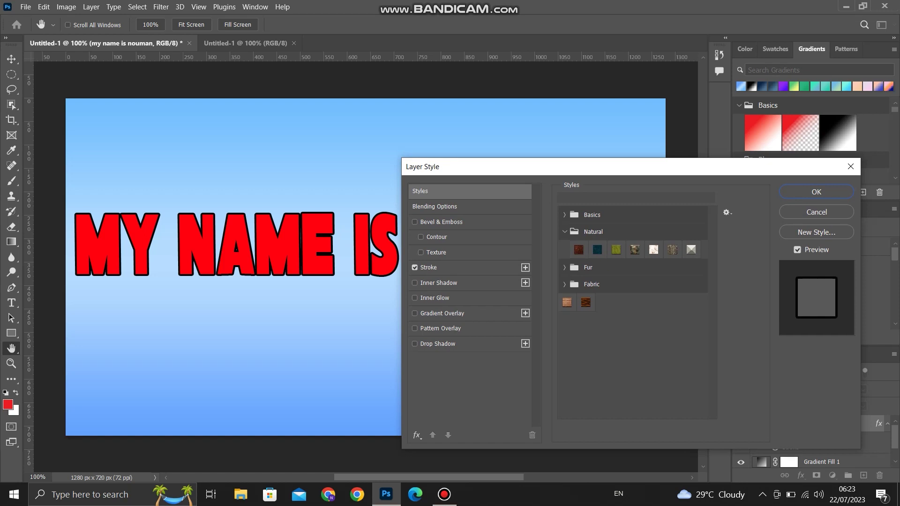
- Try all seven Natural preset styles on the text, ending with the beveled grey stone one
{"action": "left_click", "coordinate": [578, 249]}
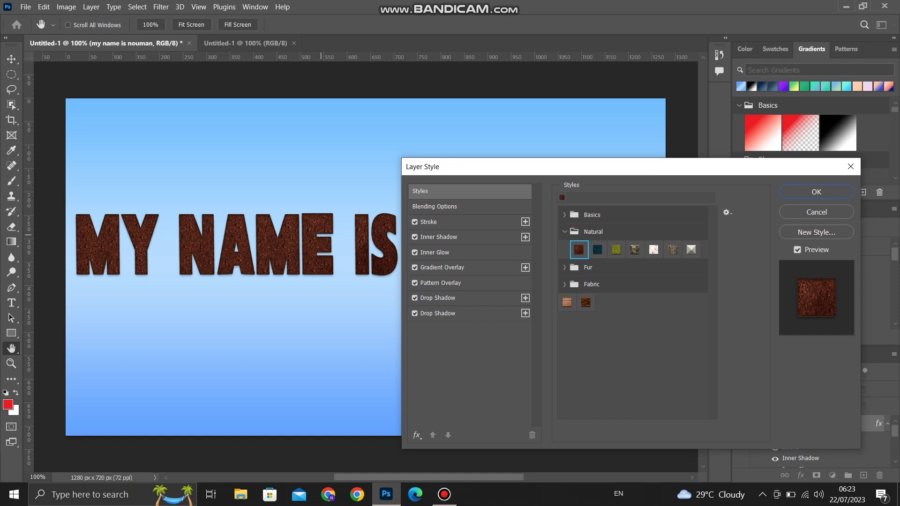
{"action": "left_click", "coordinate": [597, 250]}
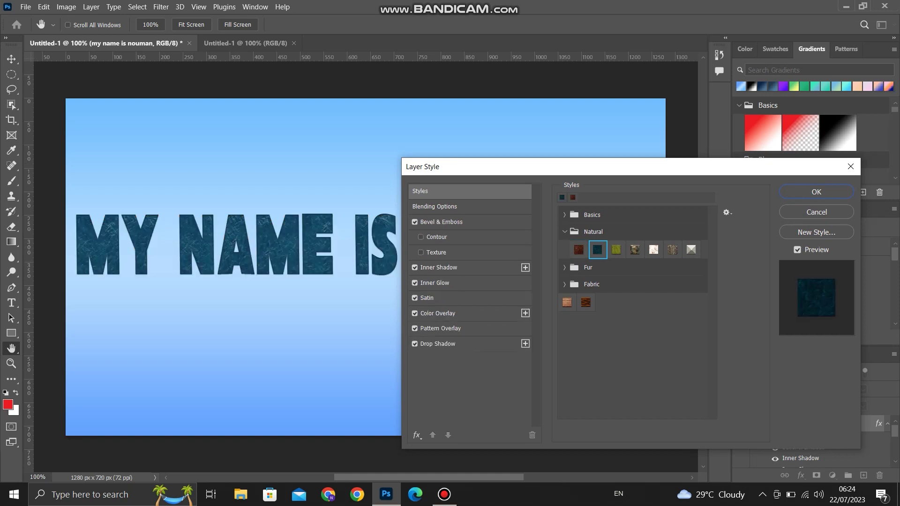
{"action": "left_click", "coordinate": [616, 249]}
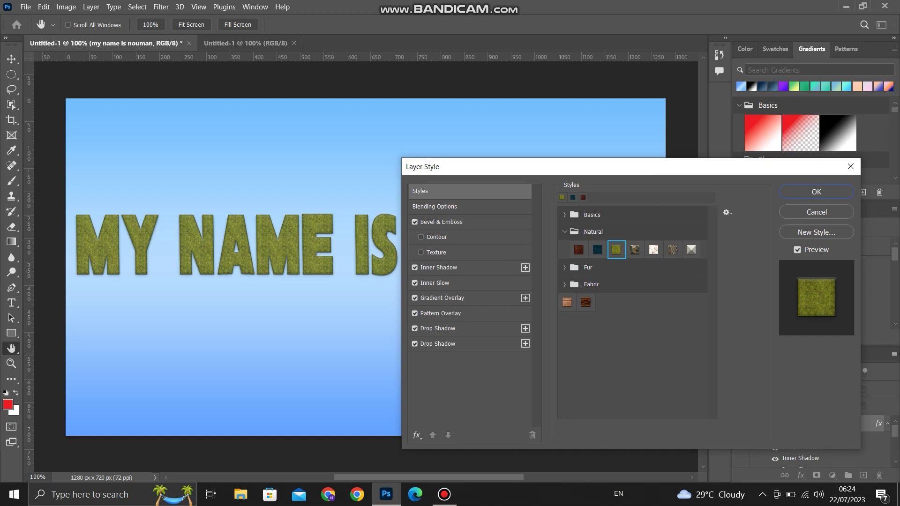
{"action": "left_click", "coordinate": [635, 250]}
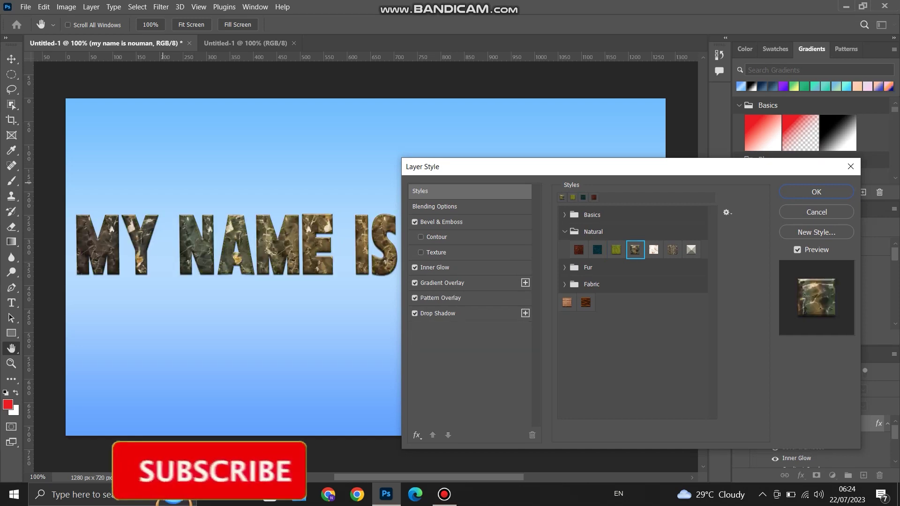
{"action": "left_click", "coordinate": [653, 249]}
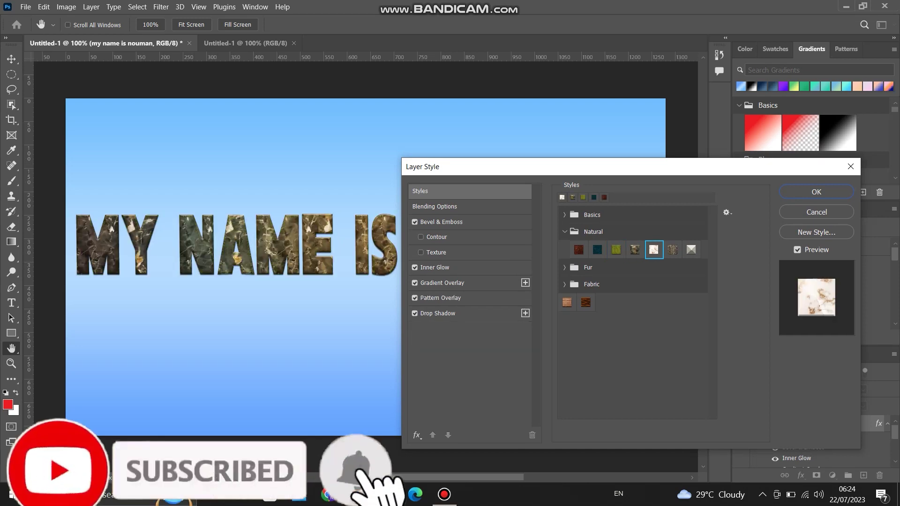
{"action": "left_click", "coordinate": [673, 250]}
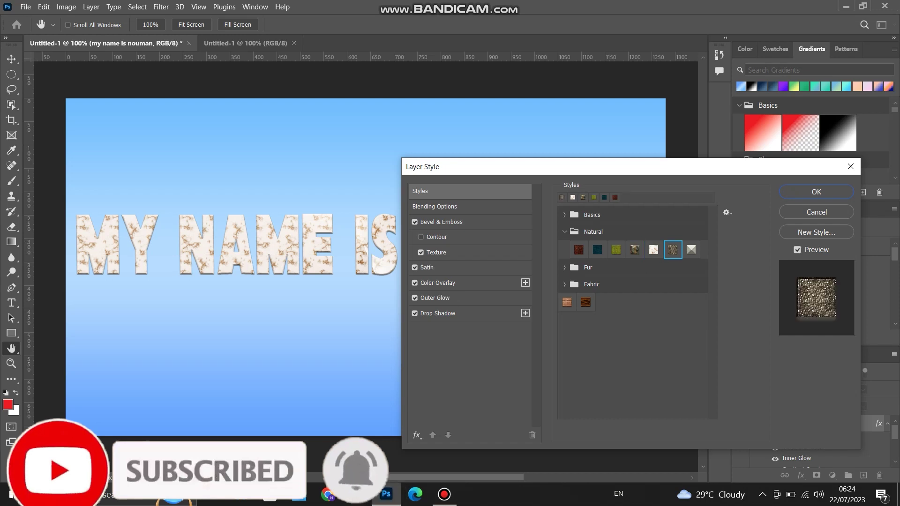
{"action": "left_click", "coordinate": [691, 250]}
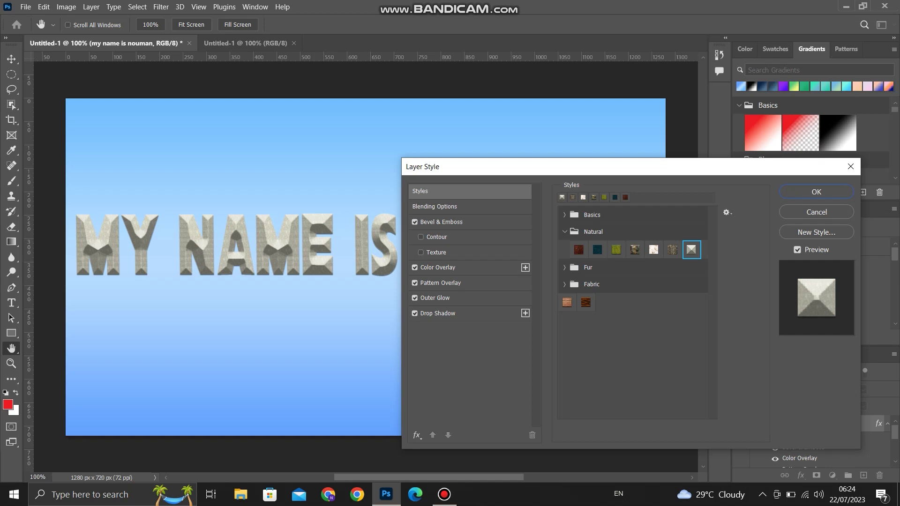
- Try the brown, zebra and leopard preset styles from the Fur group on the text
{"action": "left_click", "coordinate": [564, 267]}
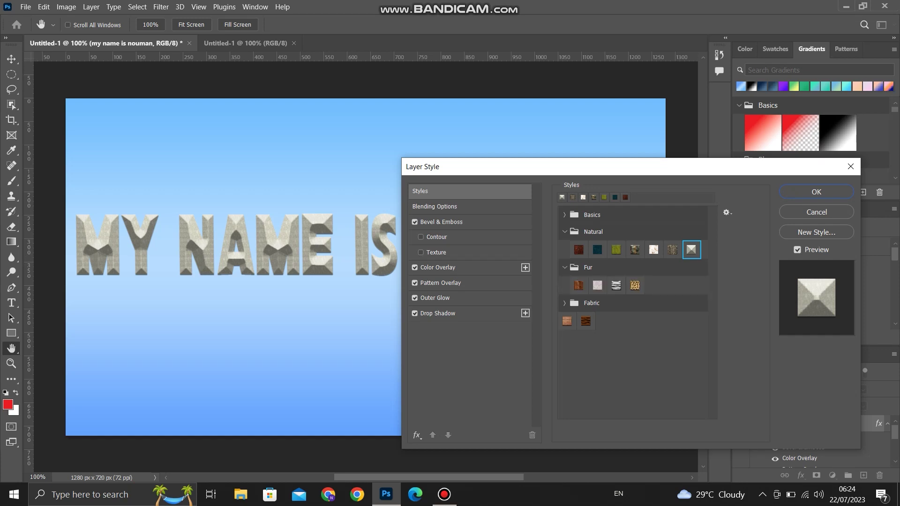
{"action": "left_click", "coordinate": [579, 285]}
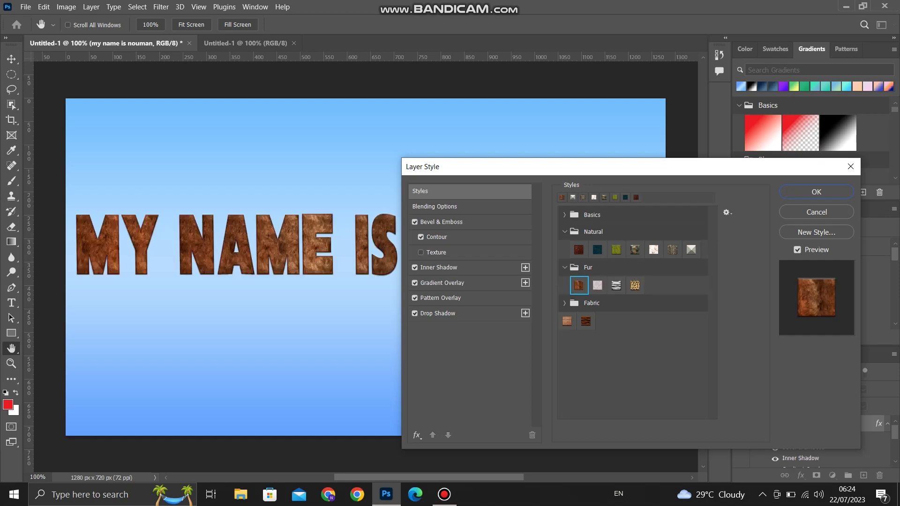
{"action": "left_click", "coordinate": [617, 285]}
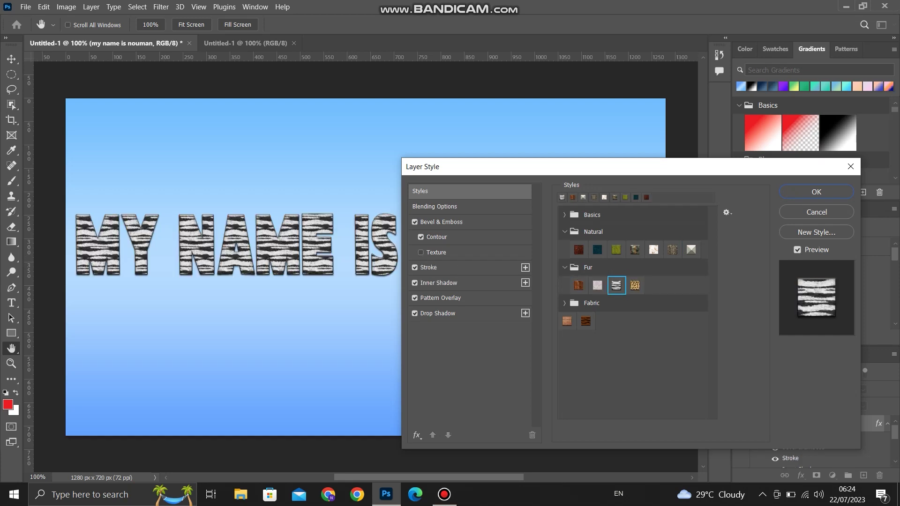
{"action": "left_click", "coordinate": [635, 286]}
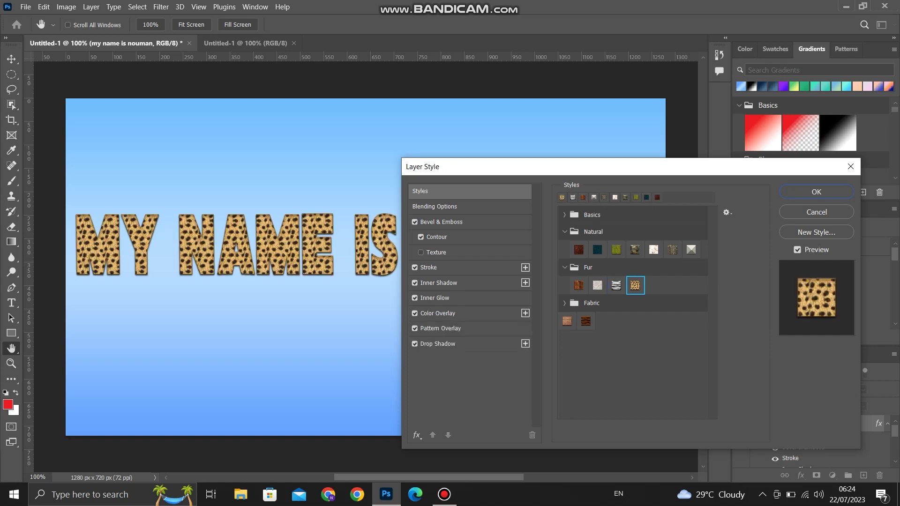
- Compare the tiger-striped, linen and dark red presets on the text and apply the reddish-brown Fabric style
{"action": "left_click", "coordinate": [564, 303]}
{"action": "left_click", "coordinate": [578, 321]}
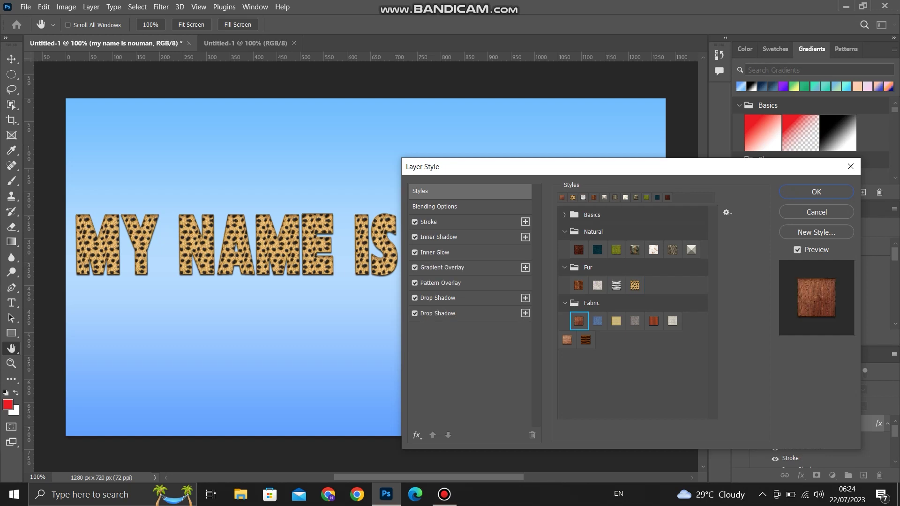
{"action": "left_click", "coordinate": [586, 340]}
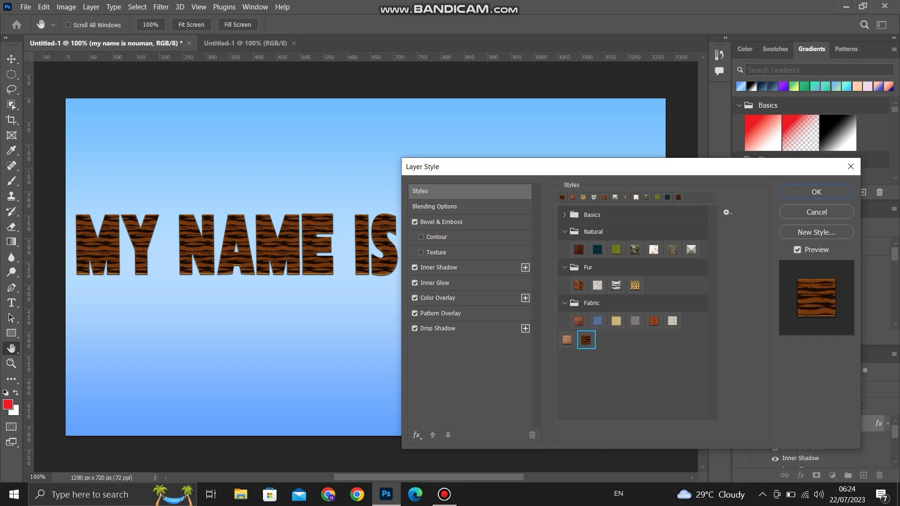
{"action": "left_click", "coordinate": [672, 321]}
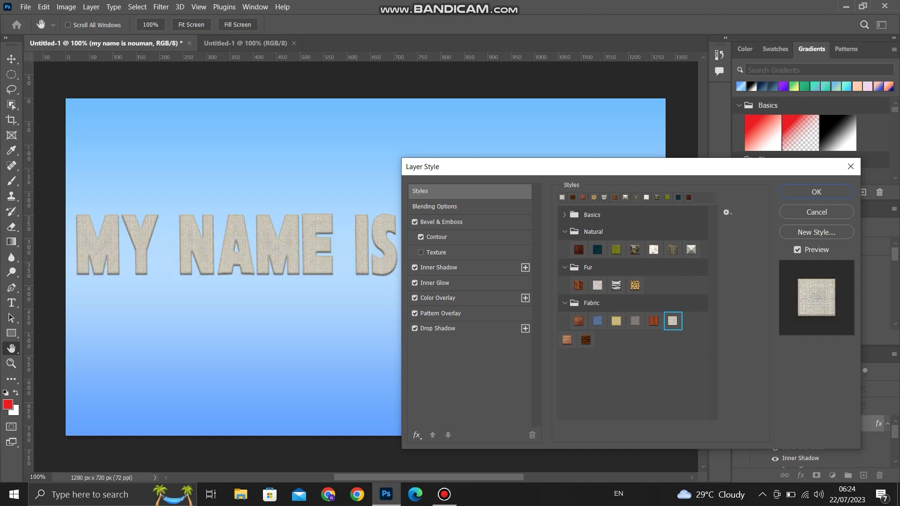
{"action": "left_click", "coordinate": [579, 250]}
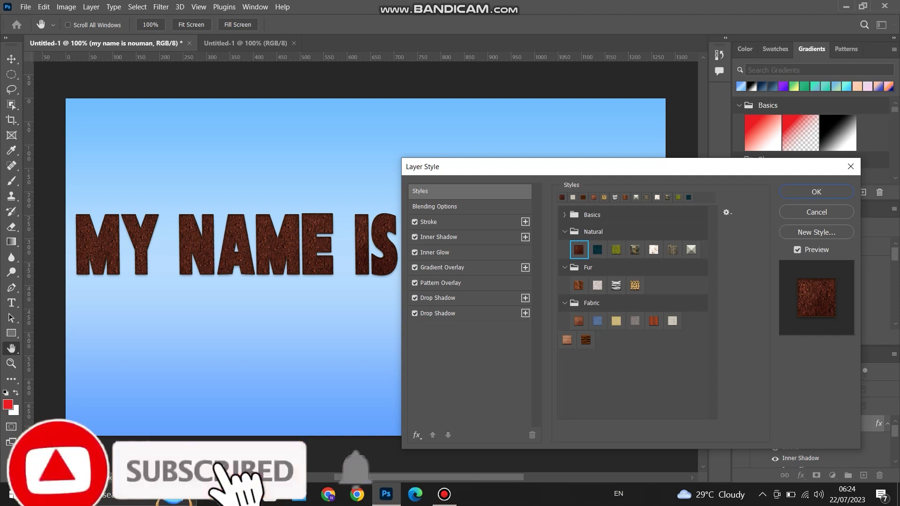
{"action": "left_click", "coordinate": [579, 321]}
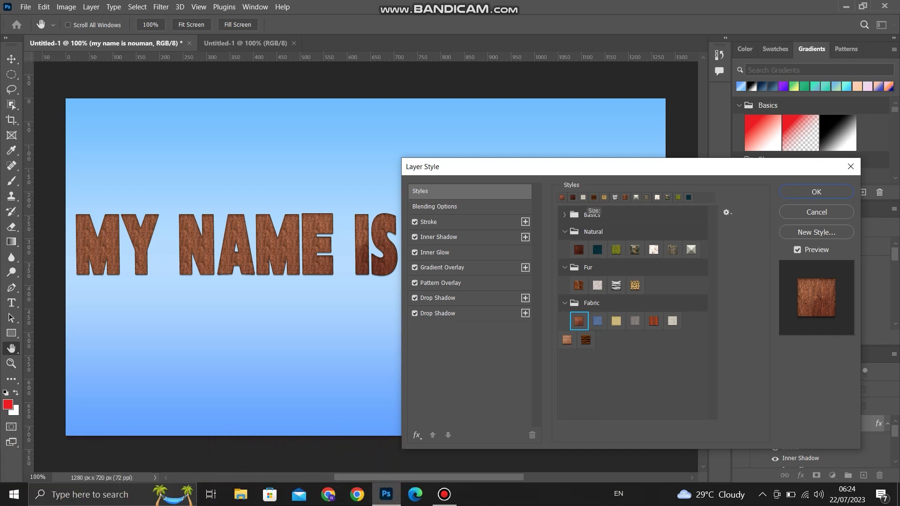
- Set the size of the text's stroke to 6 px
{"action": "left_click", "coordinate": [428, 222]}
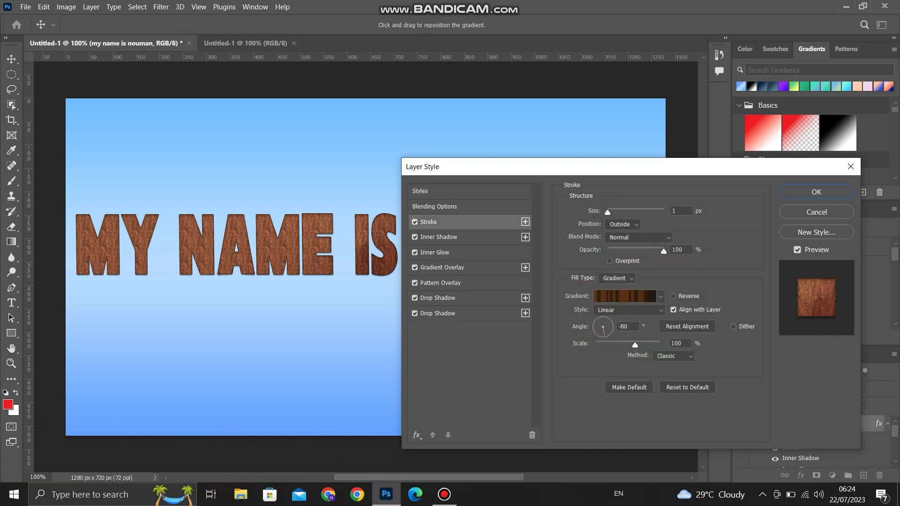
{"action": "left_click", "coordinate": [681, 211]}
{"action": "key", "text": "BackSpace"}
{"action": "type", "text": "6"}
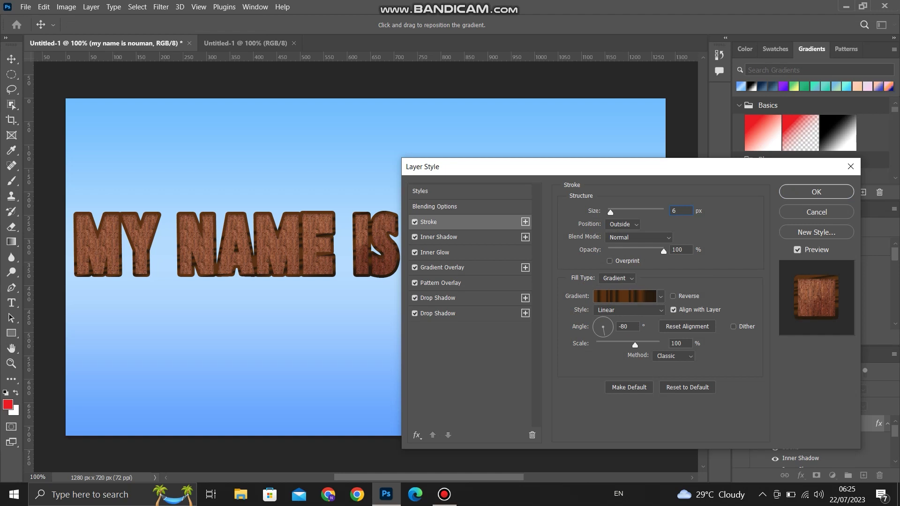
- Edit the stroke's gradient, trying the Purple_03 preset and switching to Blue_24
{"action": "left_click", "coordinate": [624, 296]}
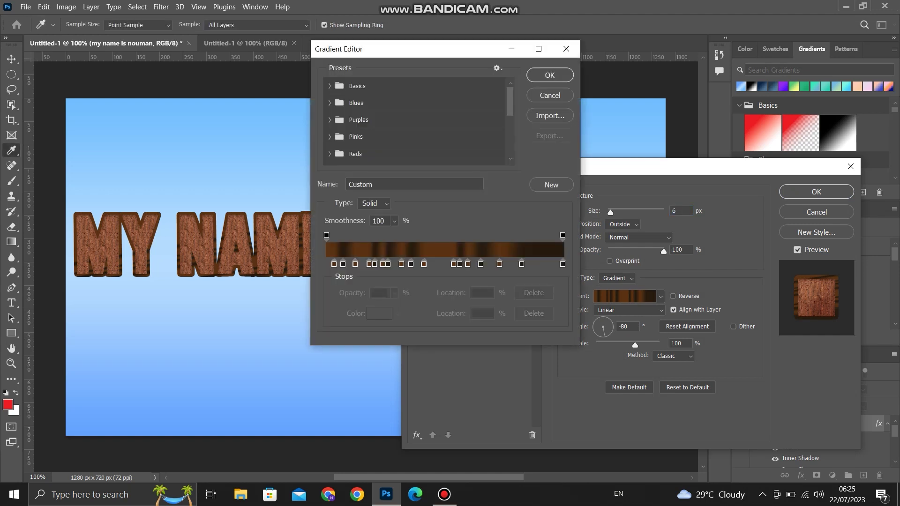
{"action": "left_click", "coordinate": [329, 120]}
{"action": "left_click", "coordinate": [382, 138]}
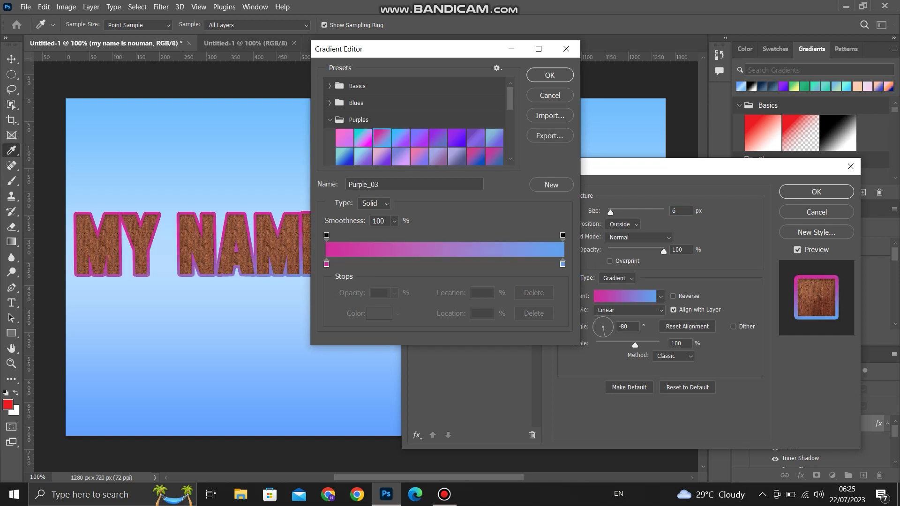
{"action": "left_click", "coordinate": [329, 103]}
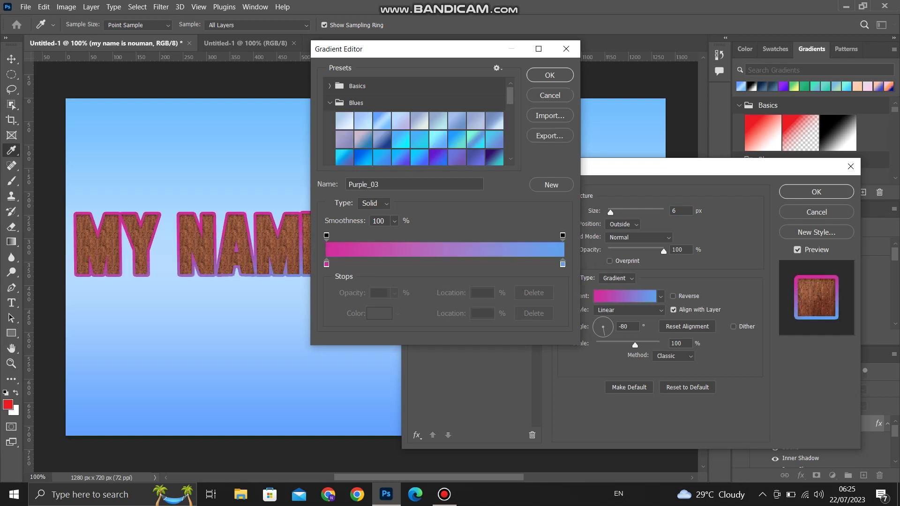
{"action": "left_click", "coordinate": [330, 103]}
{"action": "left_click", "coordinate": [330, 103]}
{"action": "left_click", "coordinate": [438, 157]}
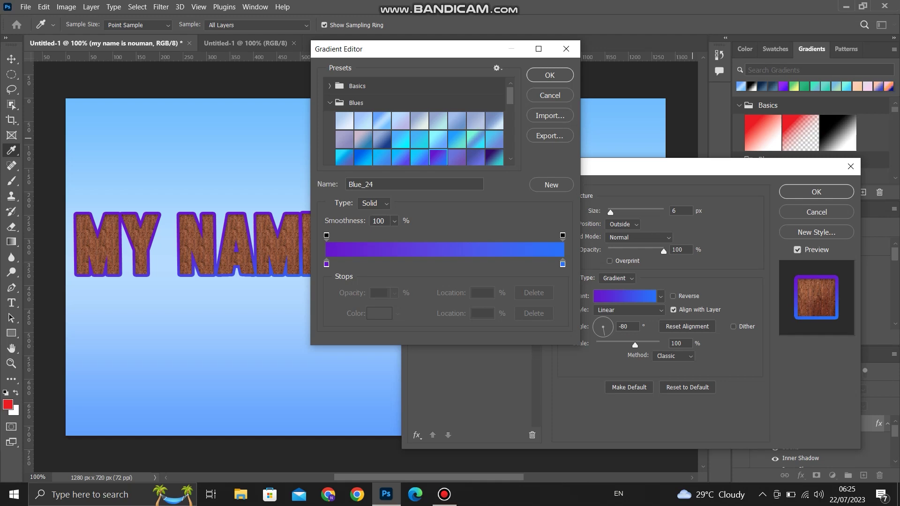
- Move the Gradient Editor off the text, compare Blue_12 and Blue_27, and set the stroke gradient to Blue_18
{"action": "left_click_drag", "start_coordinate": [413, 51], "coordinate": [572, 294]}
{"action": "left_click", "coordinate": [514, 384]}
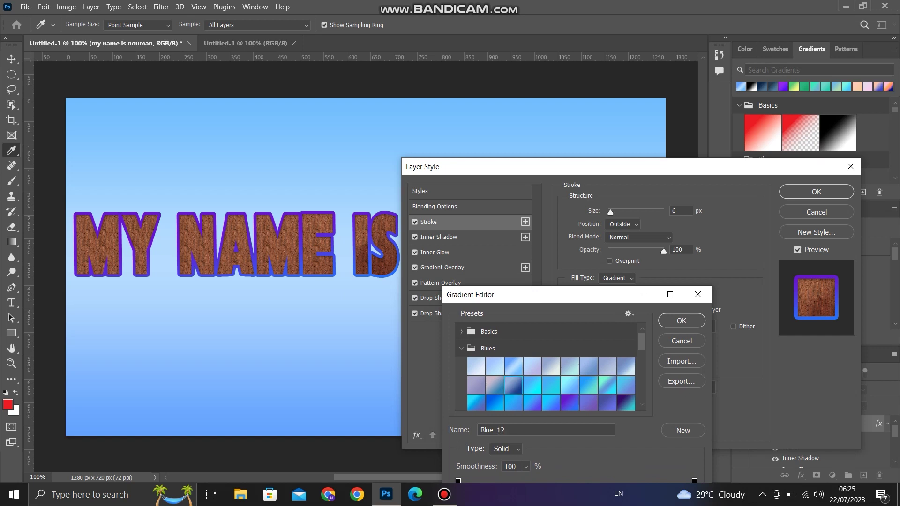
{"action": "left_click", "coordinate": [626, 403]}
{"action": "left_click", "coordinate": [513, 385]}
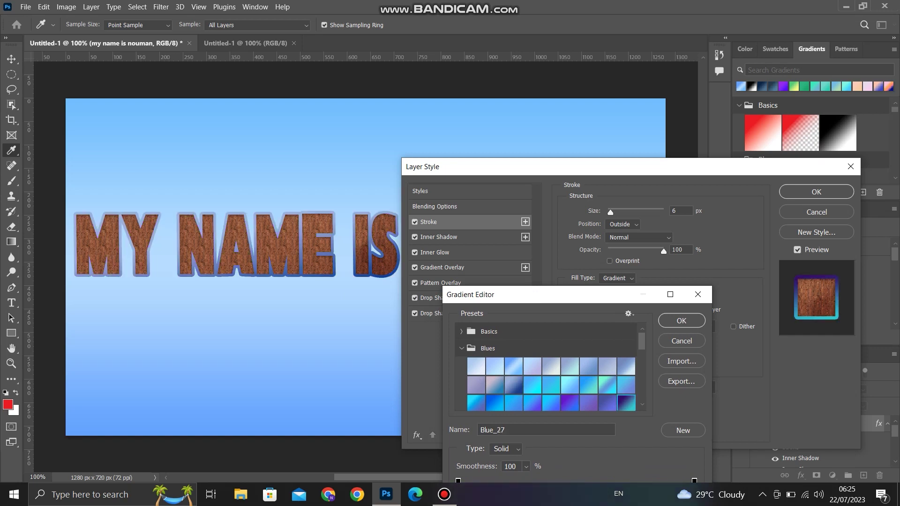
{"action": "left_click", "coordinate": [626, 384]}
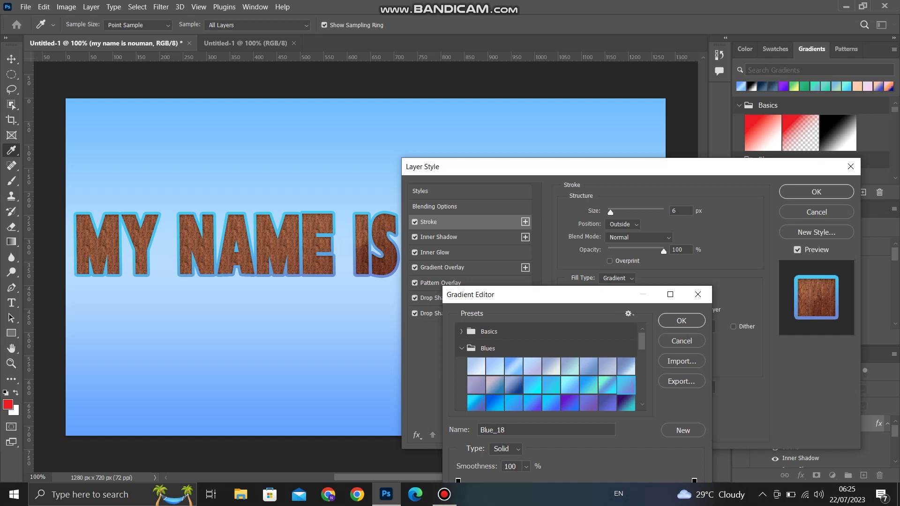
- Look through the Cloud, Iridescent and Grays gradient presets and set the text's stroke gradient to Gray_14
{"action": "scroll", "coordinate": [546, 370], "scroll_direction": "down", "scroll_amount": 3}
{"action": "scroll", "coordinate": [545, 370], "scroll_direction": "up", "scroll_amount": 3}
{"action": "left_click", "coordinate": [461, 331]}
{"action": "scroll", "coordinate": [546, 370], "scroll_direction": "down", "scroll_amount": 10}
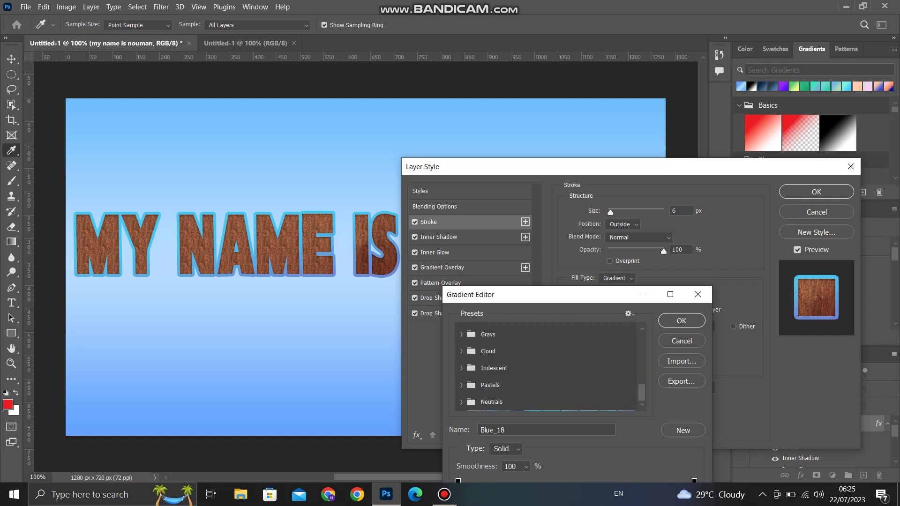
{"action": "left_click", "coordinate": [461, 351]}
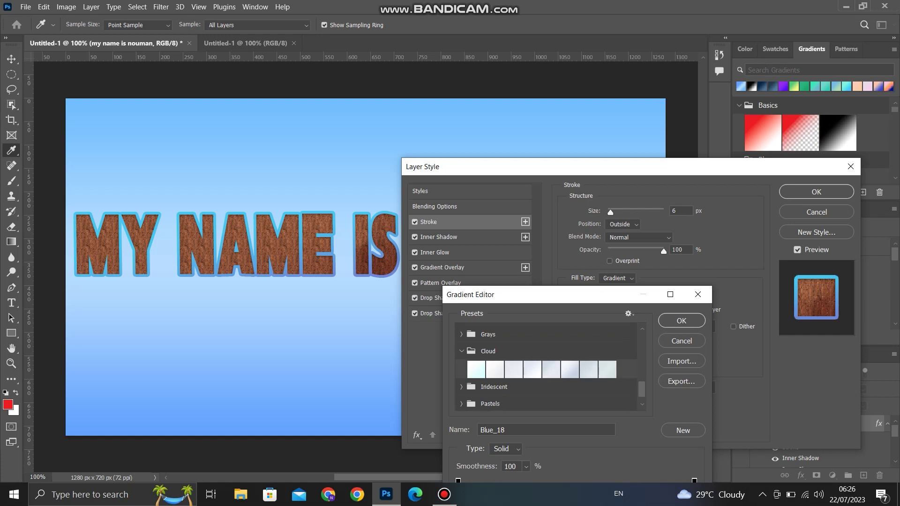
{"action": "left_click", "coordinate": [461, 387]}
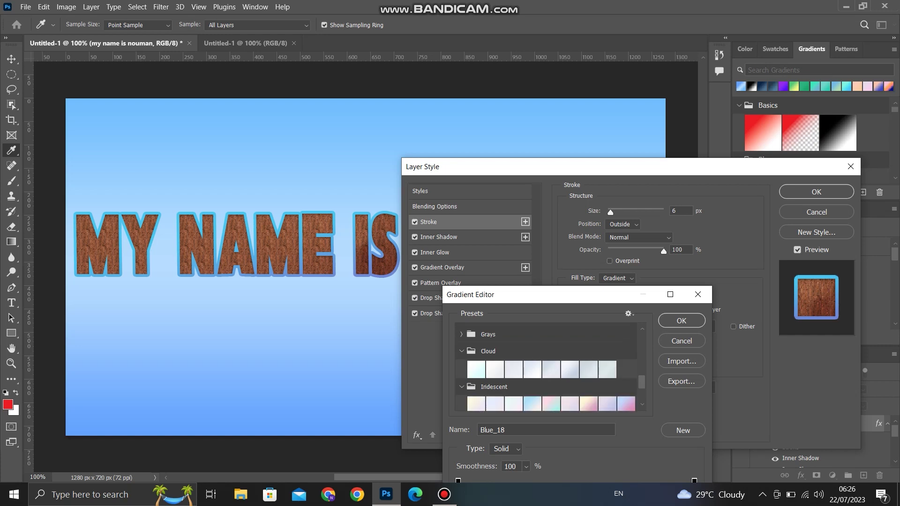
{"action": "left_click", "coordinate": [461, 351]}
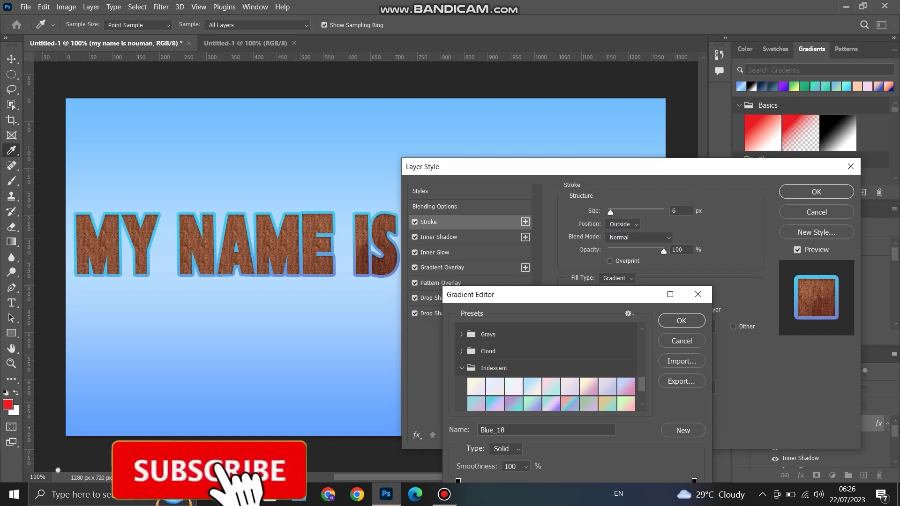
{"action": "left_click", "coordinate": [461, 334]}
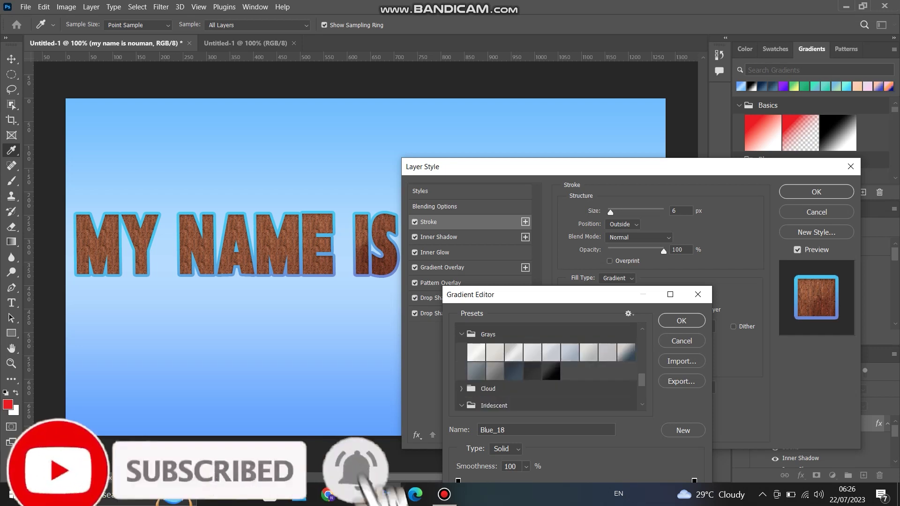
{"action": "left_click", "coordinate": [551, 372]}
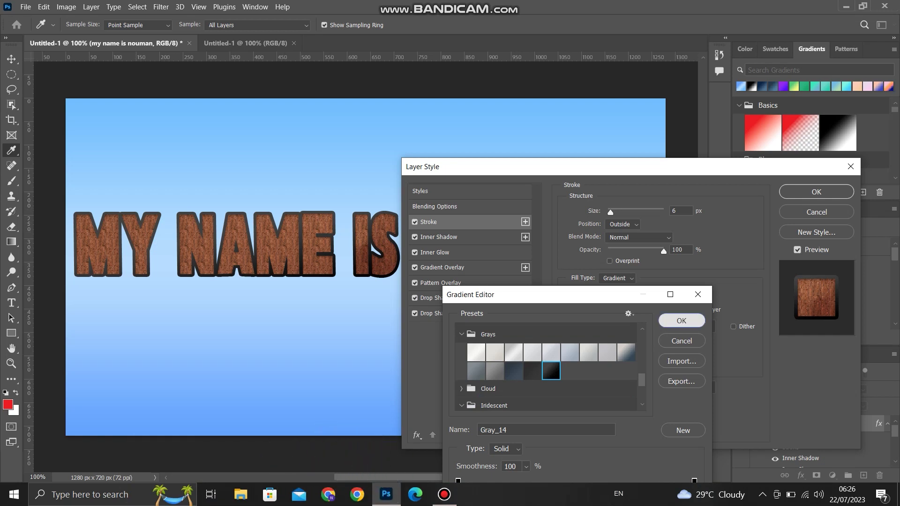
{"action": "left_click", "coordinate": [681, 320]}
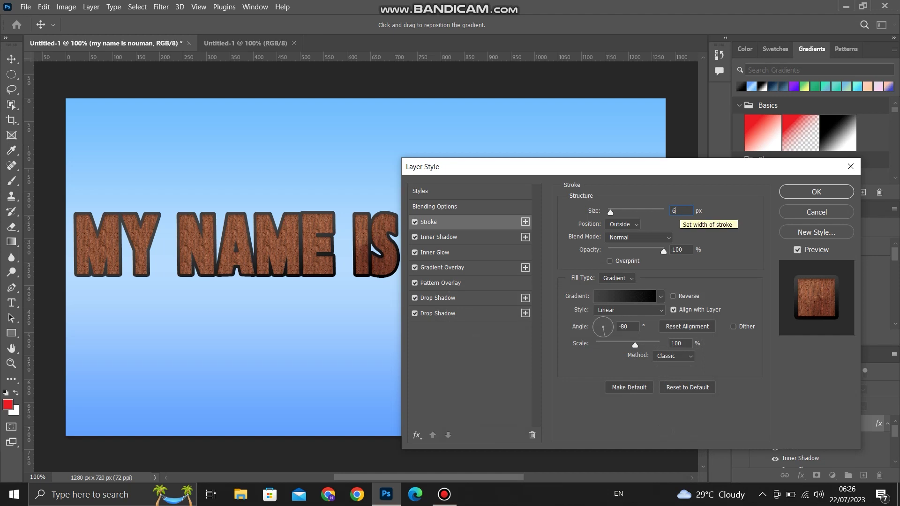
- Set the stroke size to 14 px and apply the layer style to the text
{"action": "key", "text": "BackSpace"}
{"action": "type", "text": "14"}
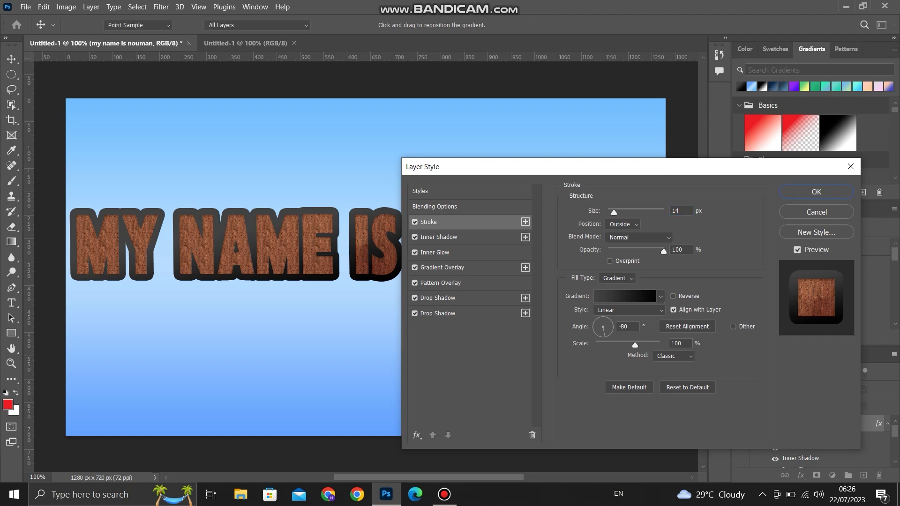
{"action": "left_click", "coordinate": [816, 191]}
- Add a Satin effect to the text with a distance of 40 px and a size of 13 px
{"action": "left_click", "coordinate": [800, 476]}
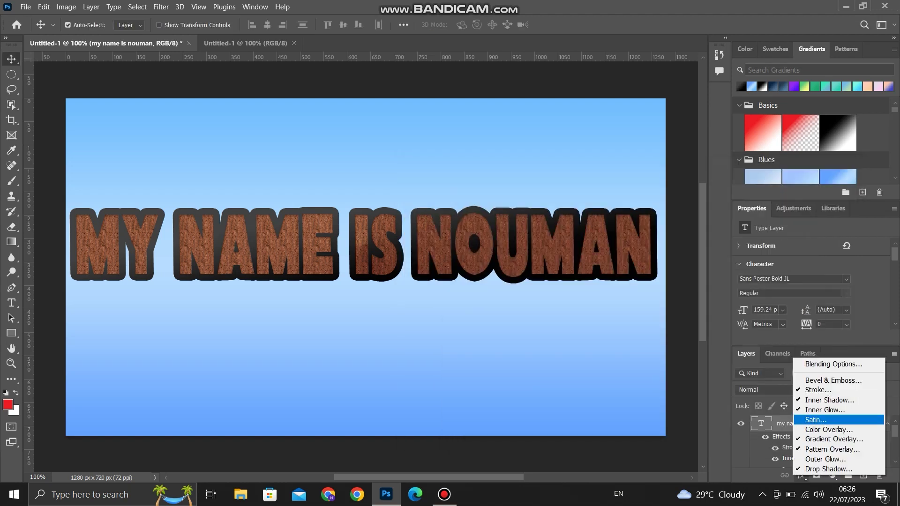
{"action": "left_click", "coordinate": [815, 419]}
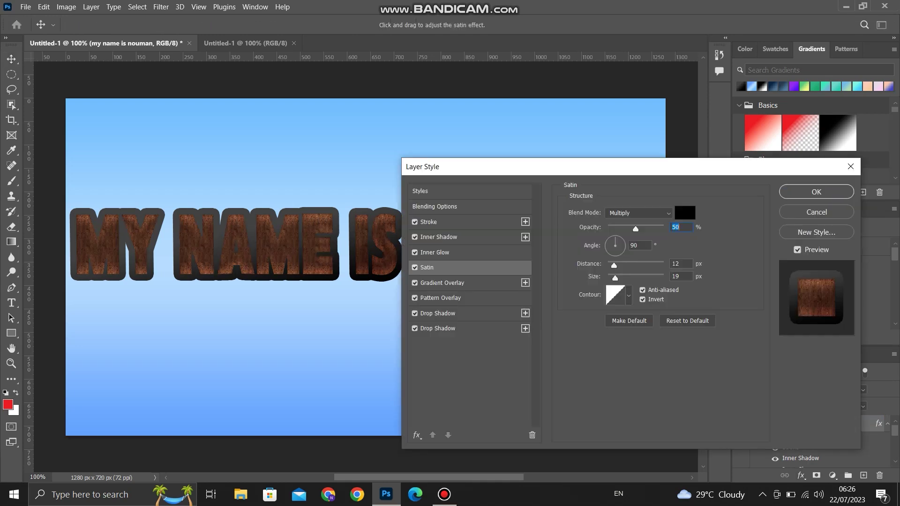
{"action": "mouse_move", "coordinate": [613, 266]}
{"action": "left_mouse_down"}
{"action": "mouse_move", "coordinate": [630, 265]}
{"action": "mouse_move", "coordinate": [610, 265]}
{"action": "mouse_move", "coordinate": [629, 265]}
{"action": "mouse_move", "coordinate": [617, 278]}
{"action": "mouse_move", "coordinate": [650, 278]}
{"action": "mouse_move", "coordinate": [607, 278]}
{"action": "left_mouse_up"}
{"action": "left_click_drag", "start_coordinate": [607, 278], "coordinate": [647, 278]}
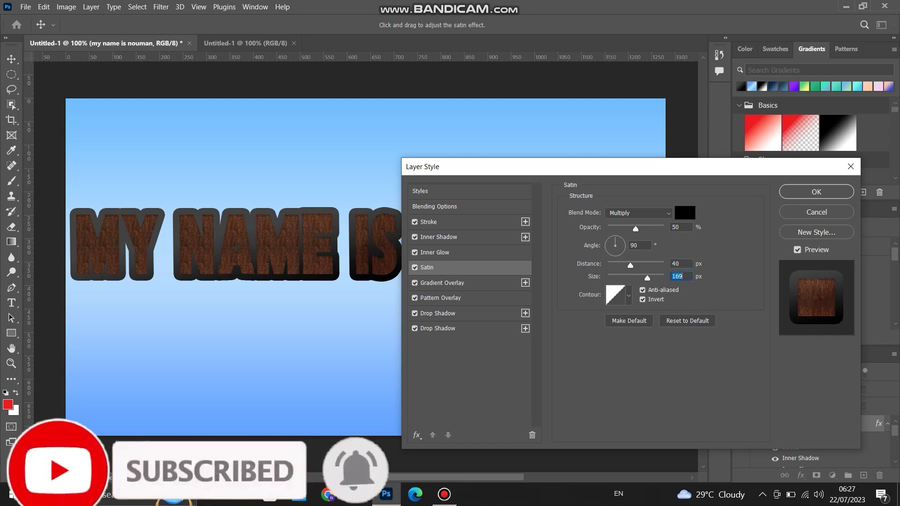
{"action": "left_click_drag", "start_coordinate": [647, 278], "coordinate": [614, 278]}
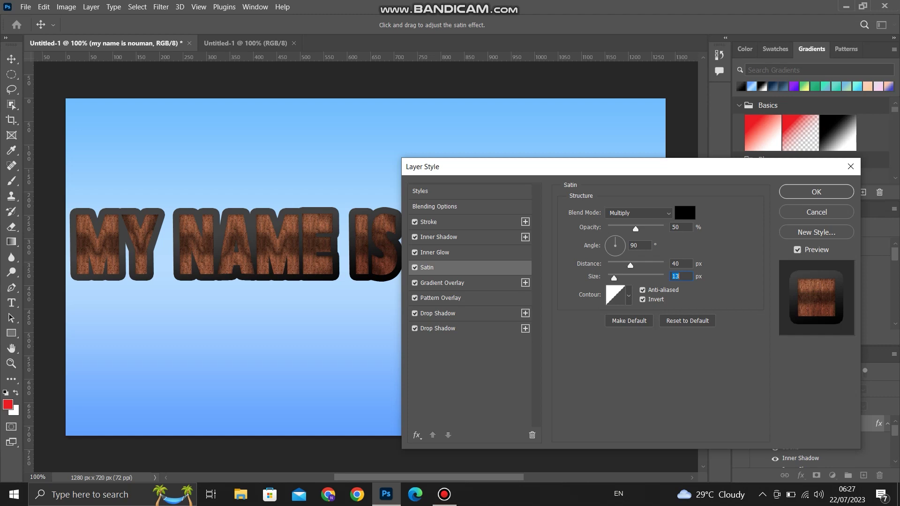
- Lower the opacity of the text's Gradient Overlay and apply the layer style
{"action": "left_click", "coordinate": [442, 283]}
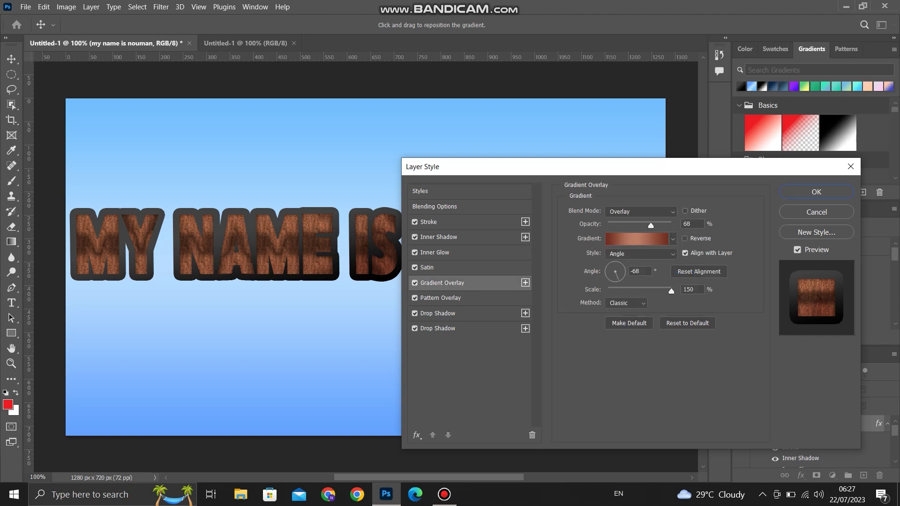
{"action": "mouse_move", "coordinate": [637, 225]}
{"action": "left_mouse_down"}
{"action": "mouse_move", "coordinate": [606, 225]}
{"action": "mouse_move", "coordinate": [667, 225]}
{"action": "mouse_move", "coordinate": [633, 225]}
{"action": "left_mouse_up"}
{"action": "left_click", "coordinate": [816, 192]}
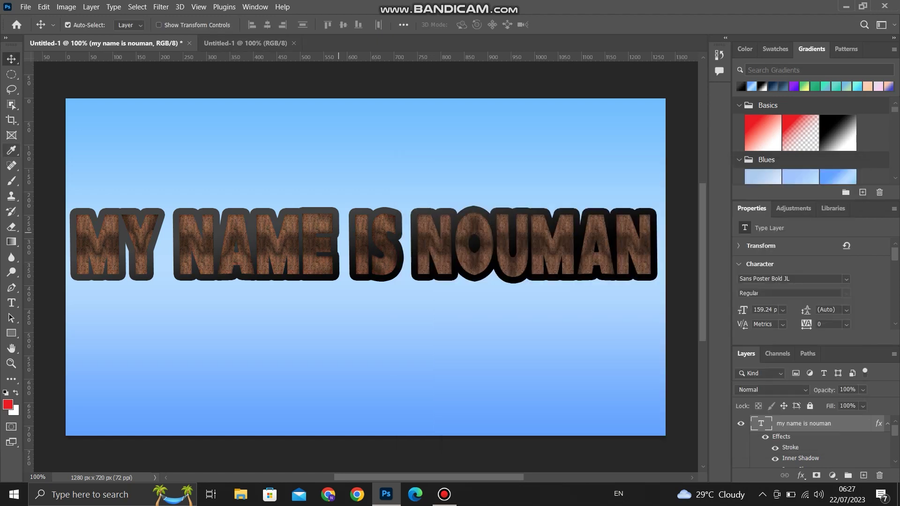